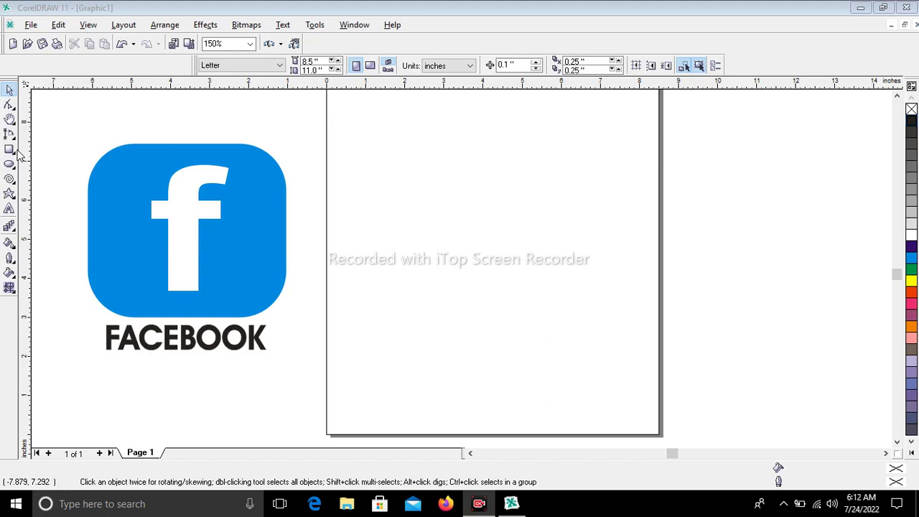
Draw a rectangle on the page and round its corners.
left_click(9, 149)
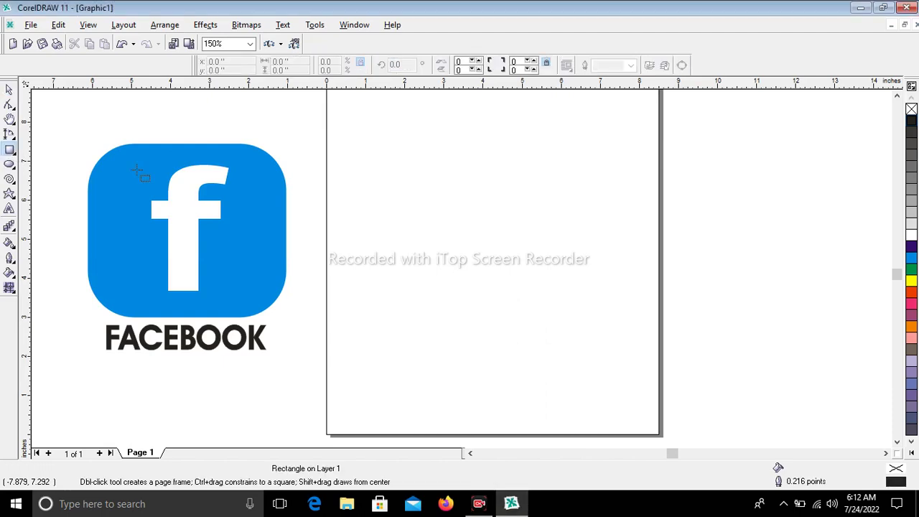
left_click_drag(359, 158, 571, 320)
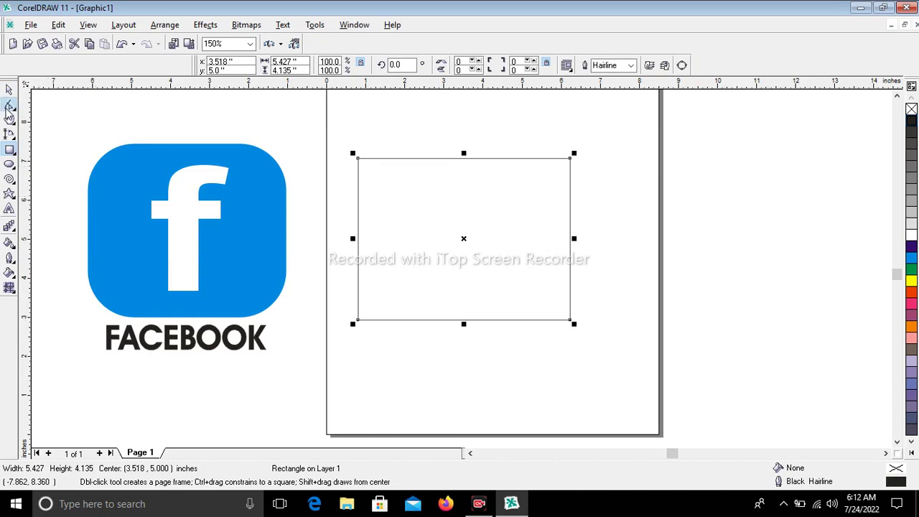
left_click(10, 104)
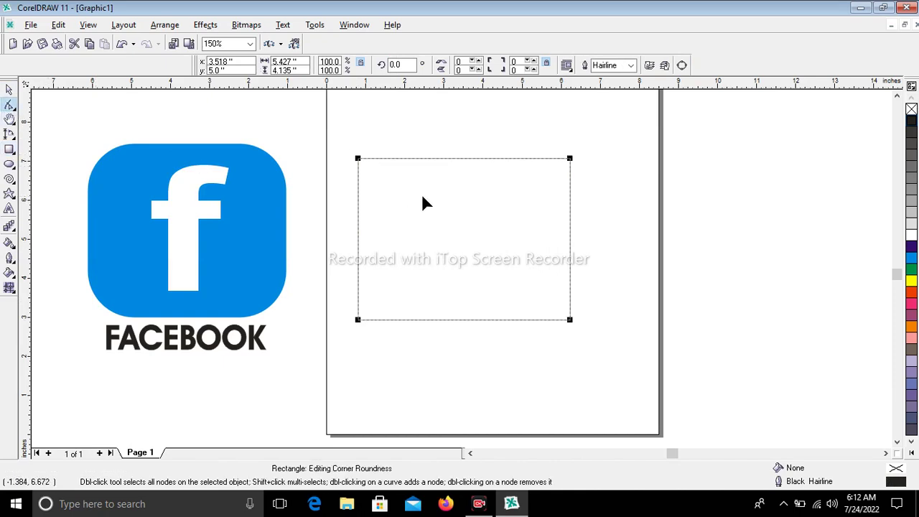
left_click(359, 160)
left_click_drag(359, 161, 396, 181)
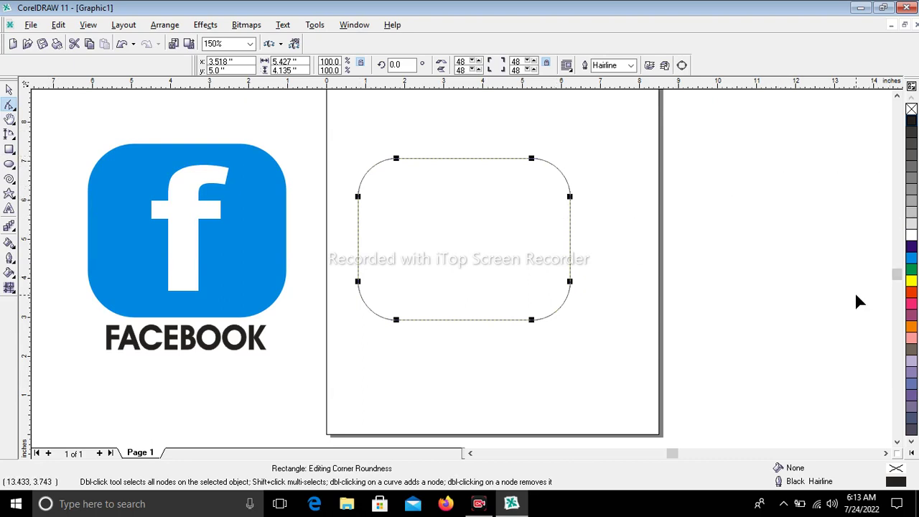
Fill the rectangle cyan with no outline, then make it slightly narrower and taller.
left_click(913, 259)
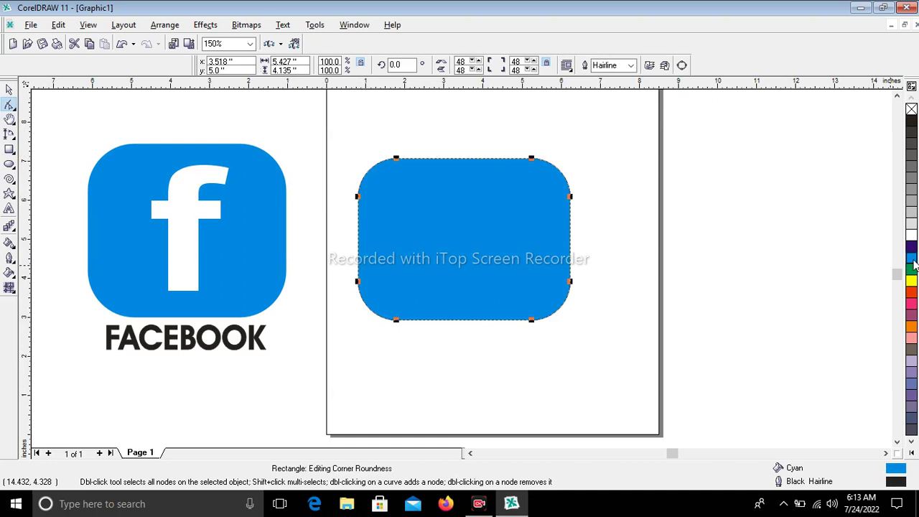
right_click(913, 110)
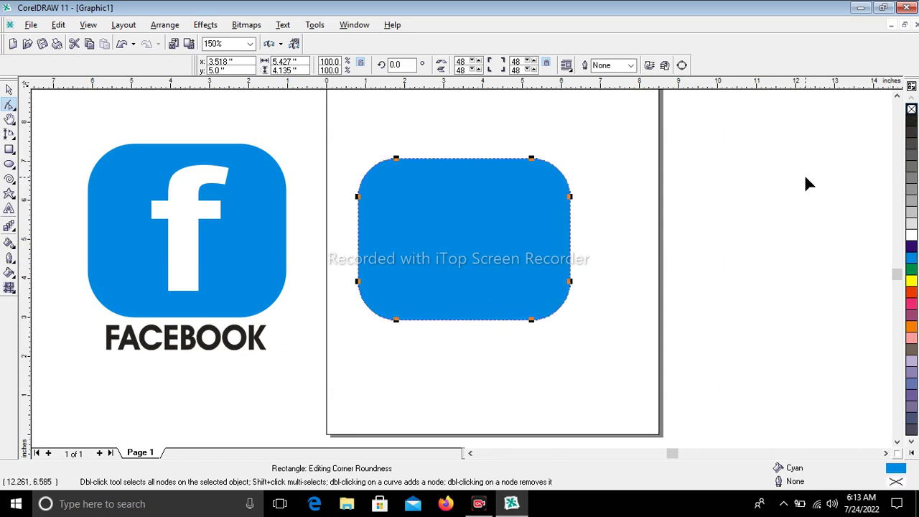
left_click(10, 90)
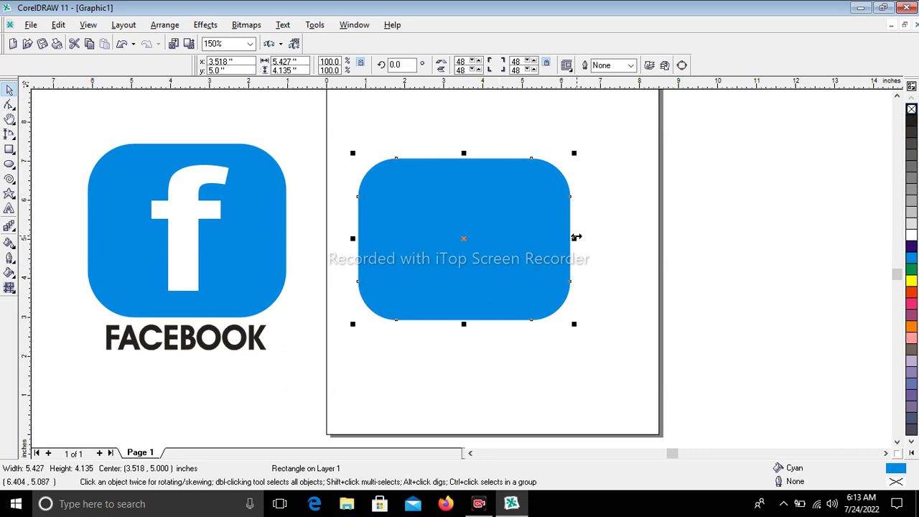
left_click_drag(574, 239, 559, 239)
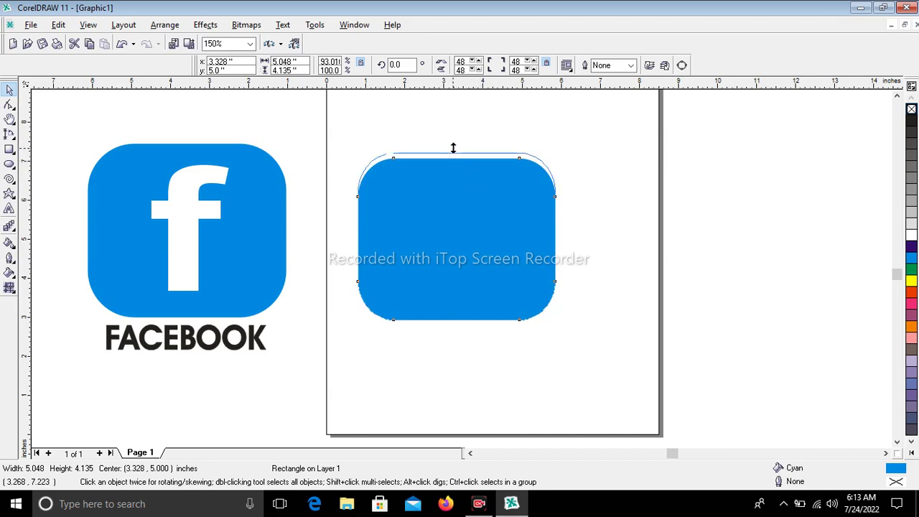
left_click_drag(456, 153, 456, 146)
left_click(636, 215)
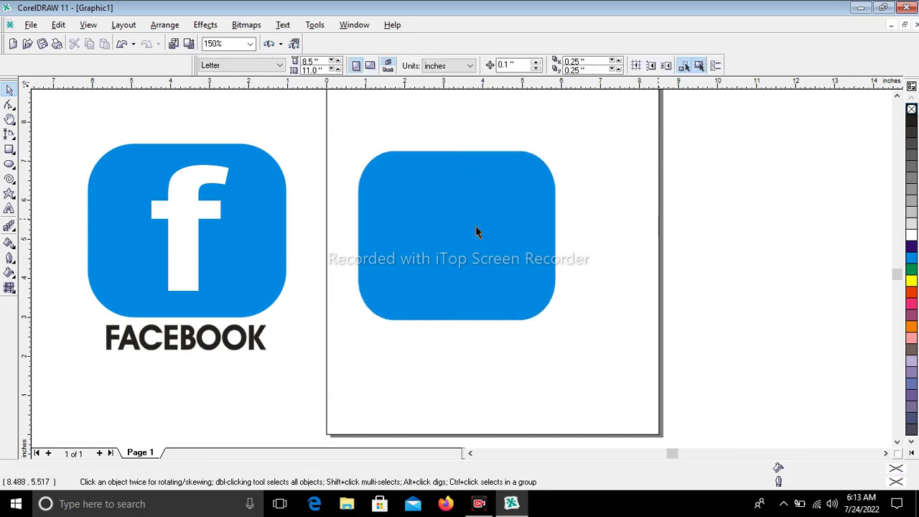
Place an empty artistic text object just right of the blue rectangle.
left_click(9, 208)
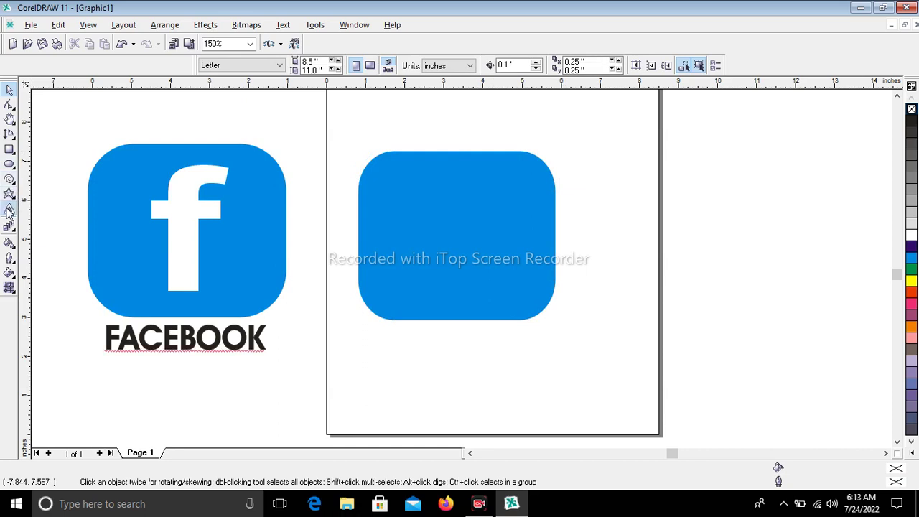
left_click(616, 262)
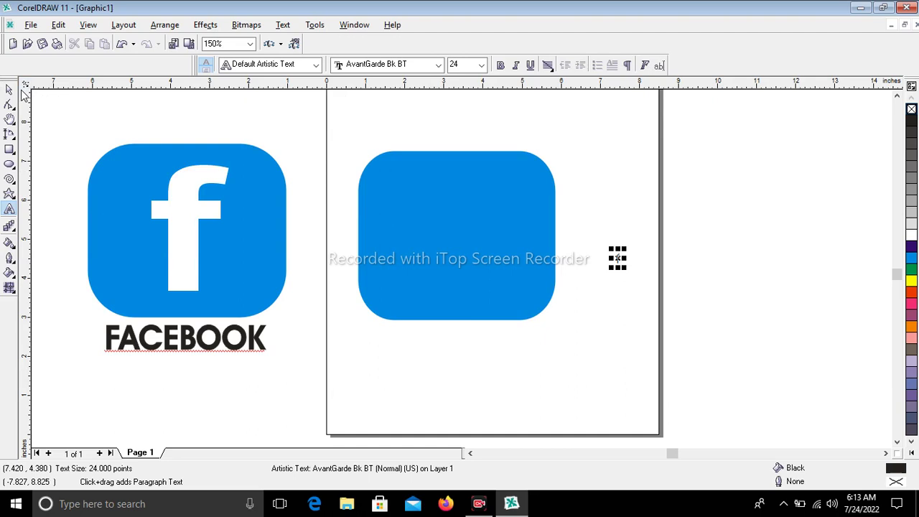
left_click(10, 89)
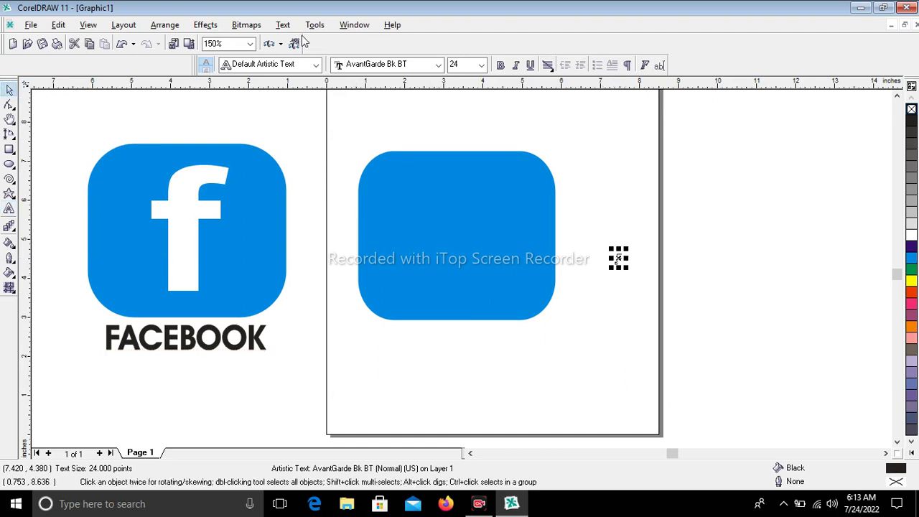
Open the Text menu's formatting dialog and close it without changes.
left_click(283, 25)
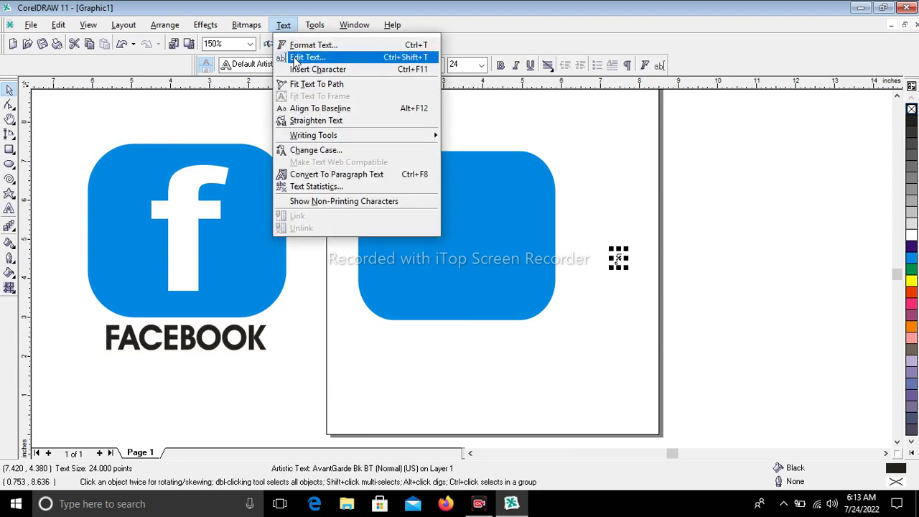
left_click(313, 60)
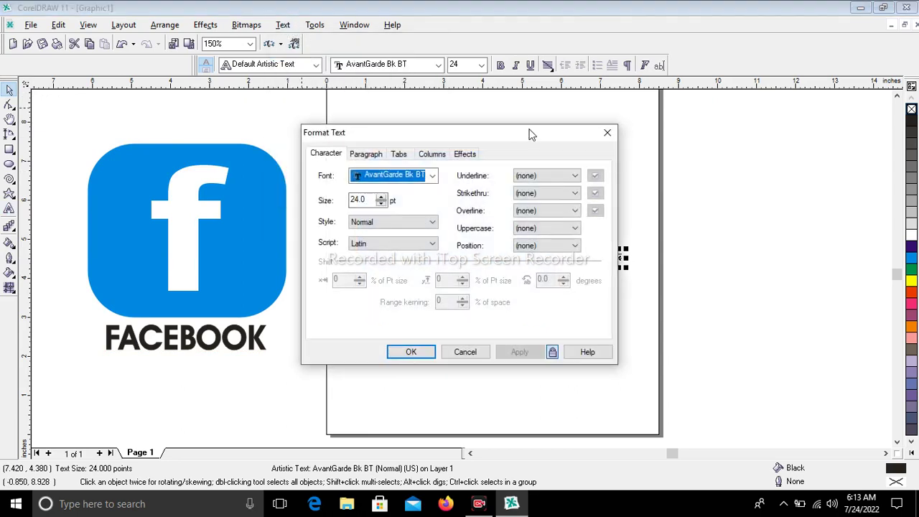
left_click(607, 134)
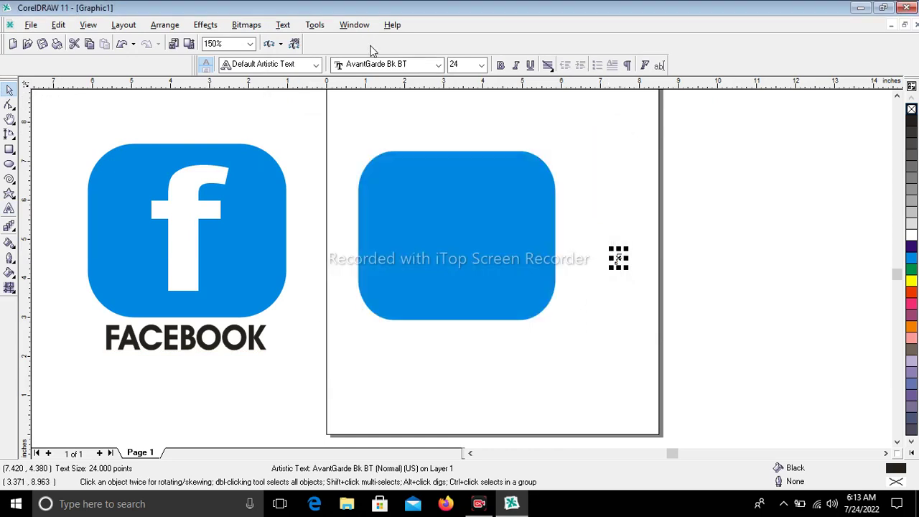
left_click(284, 25)
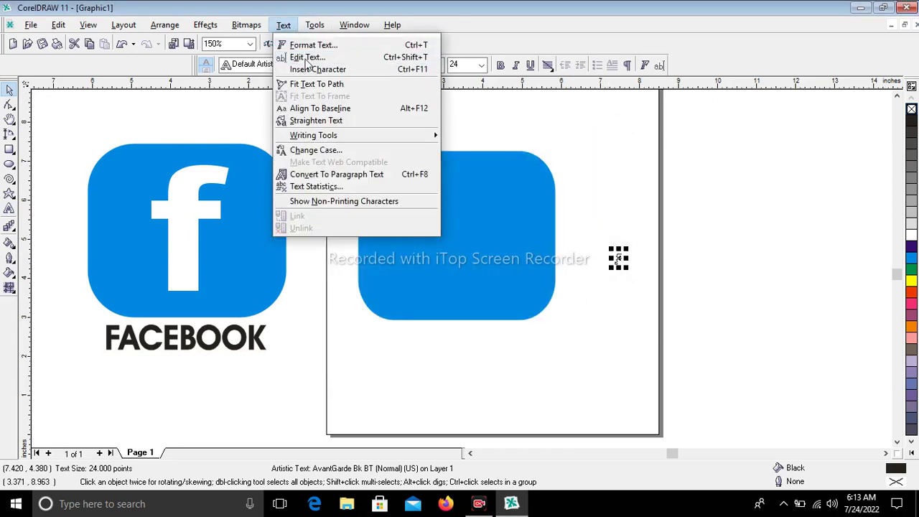
In Edit Text, replace the content with a lowercase 'f' and set the font to Arial.
left_click(308, 58)
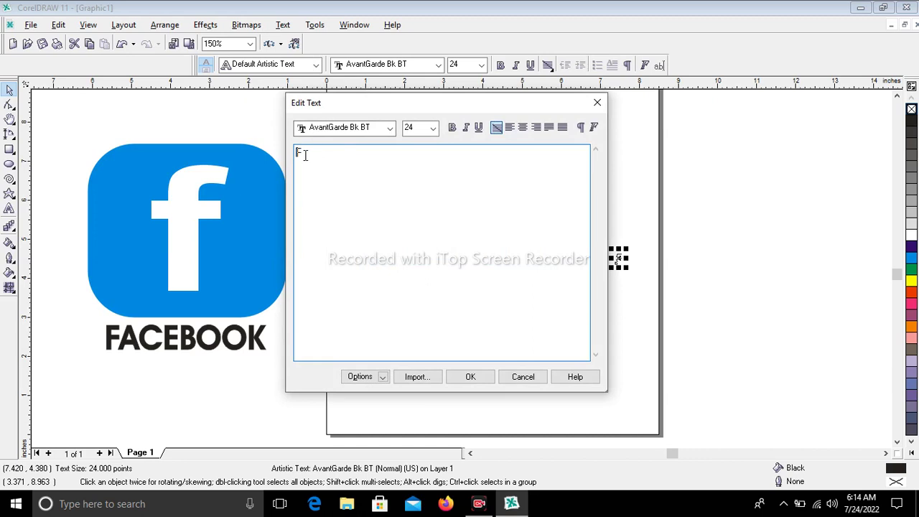
type("I")
key("BackSpace")
key("BackSpace")
type("f")
left_click(385, 128)
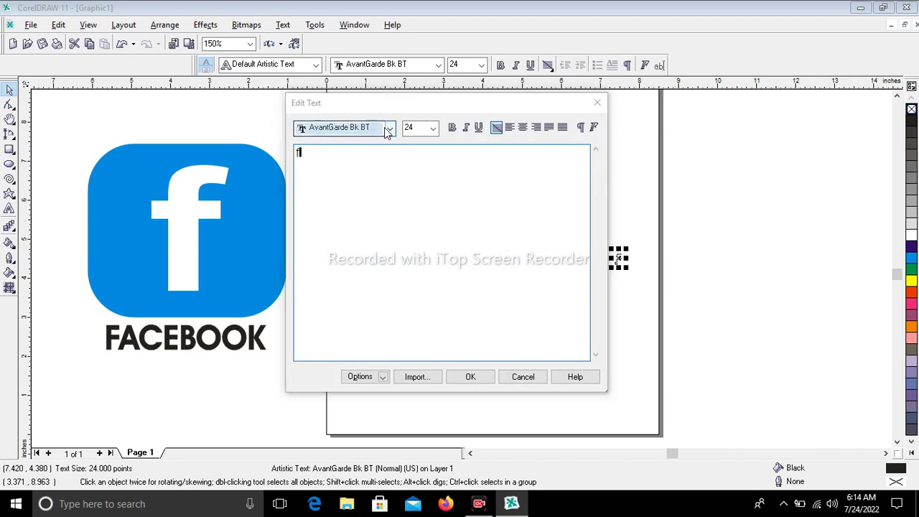
type("Arial")
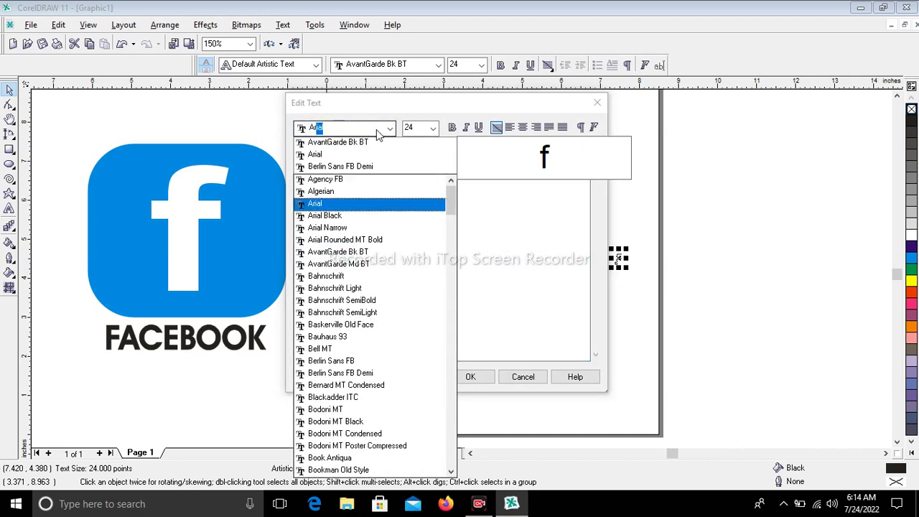
key("Return")
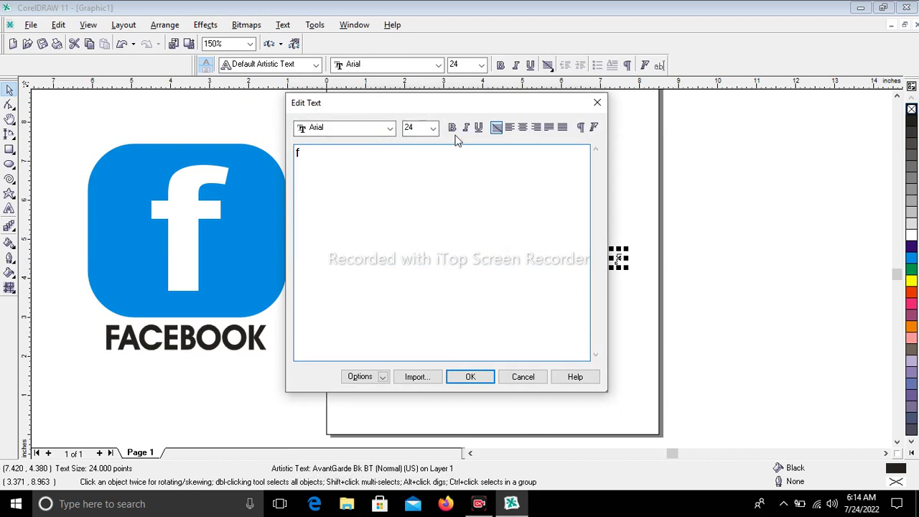
left_click(480, 378)
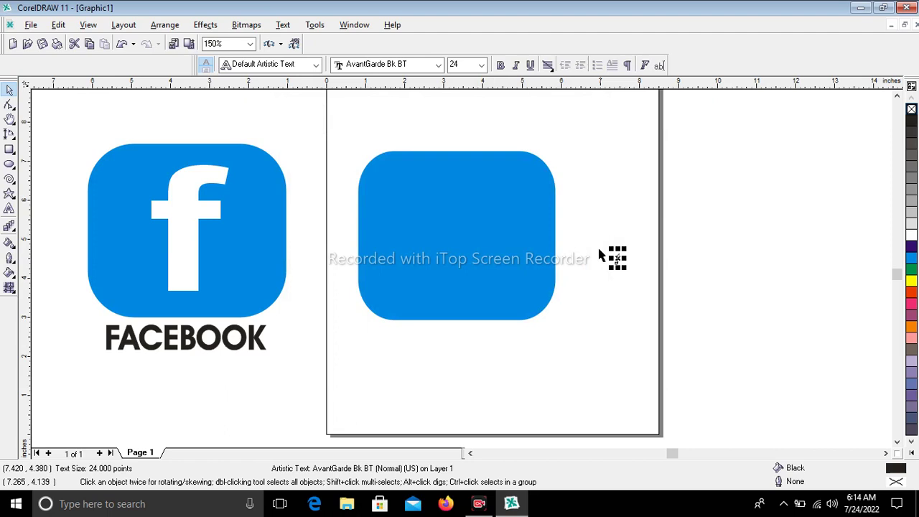
Set the f's font to Arial and stretch it much taller.
left_click(438, 64)
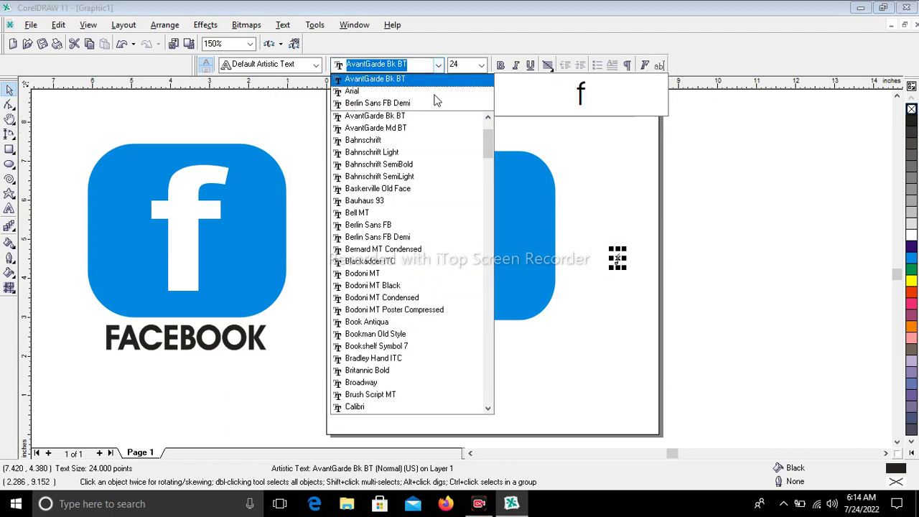
left_click(449, 91)
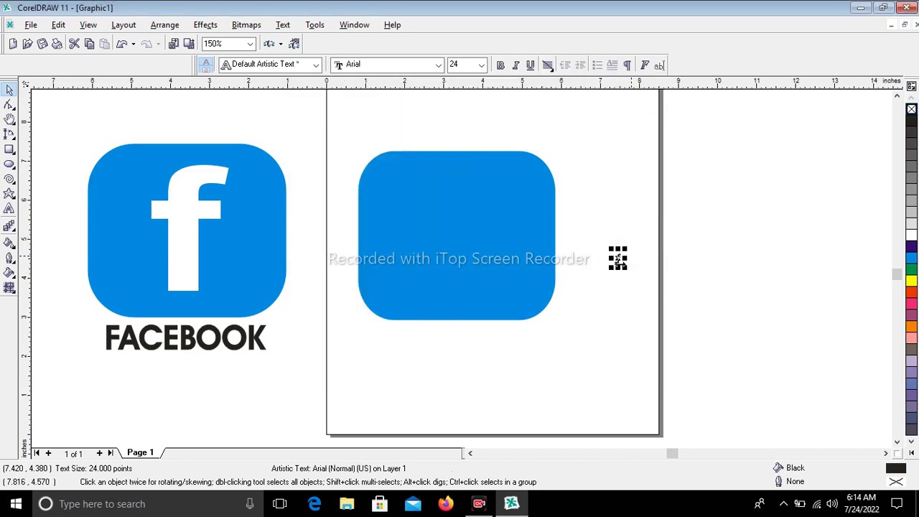
left_click_drag(617, 270, 630, 332)
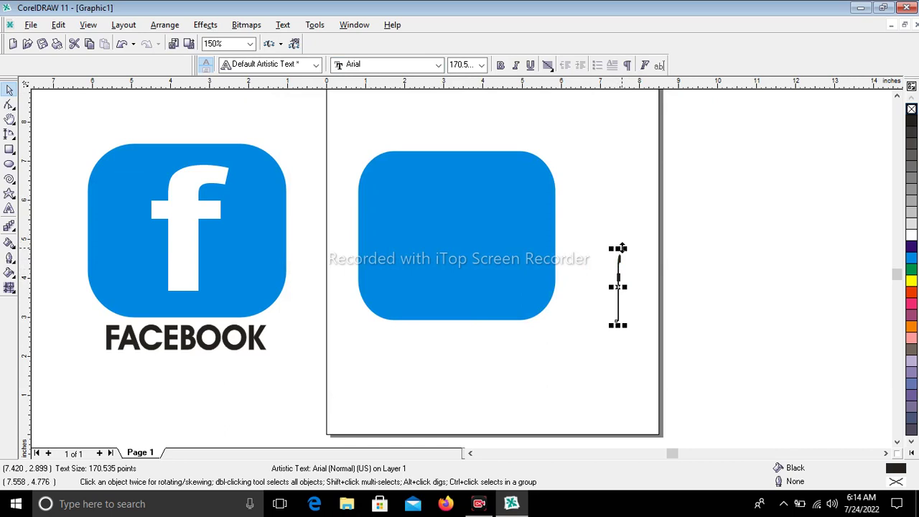
left_click_drag(619, 245, 615, 176)
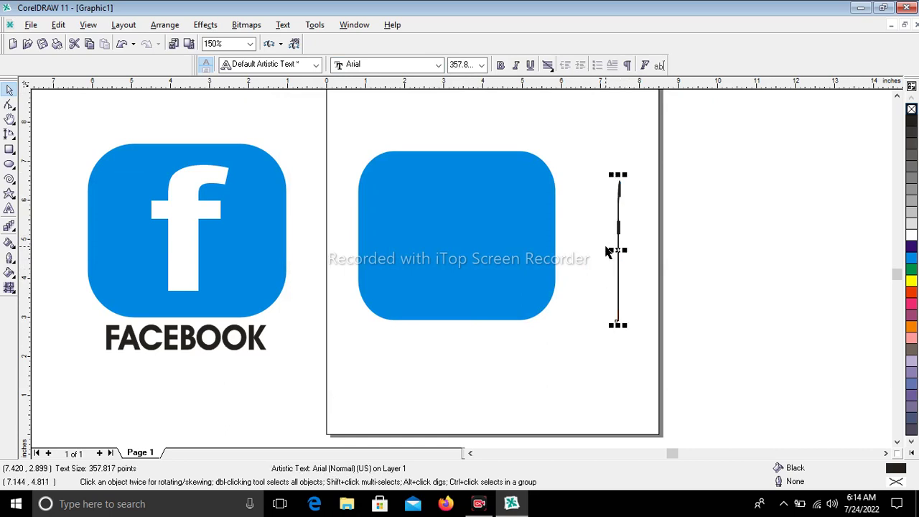
Widen and trim the f, color it white, and move it onto the rectangle's centre.
mouse_move(614, 253)
left_mouse_down()
mouse_move(580, 256)
mouse_move(631, 237)
mouse_move(567, 236)
left_mouse_up()
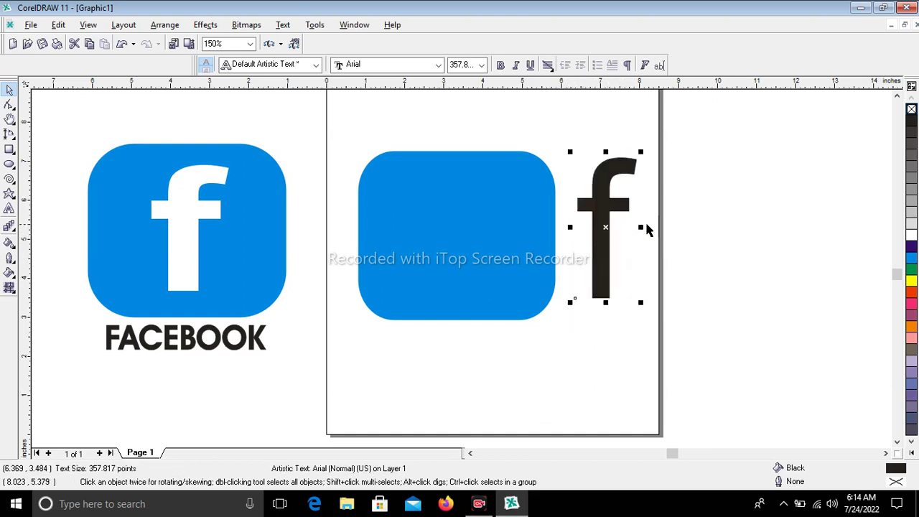
left_click_drag(643, 227, 679, 227)
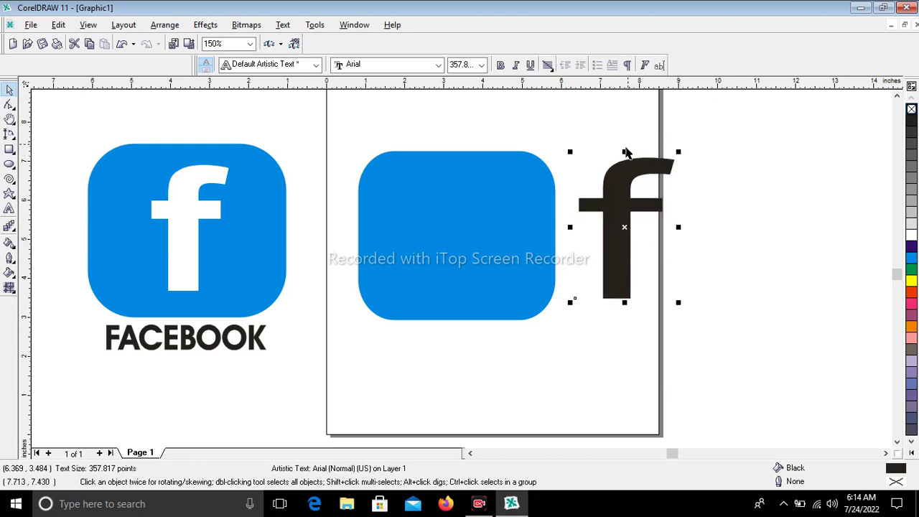
left_click_drag(625, 152, 625, 170)
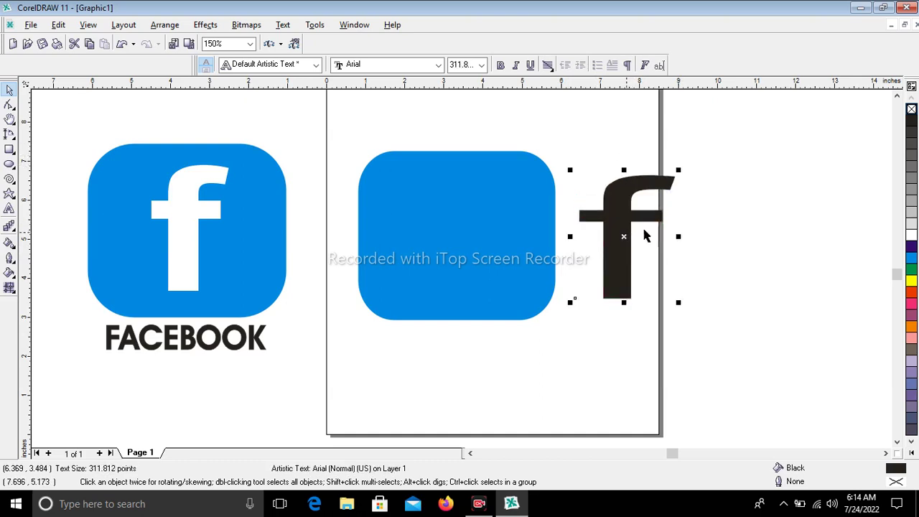
left_click(912, 235)
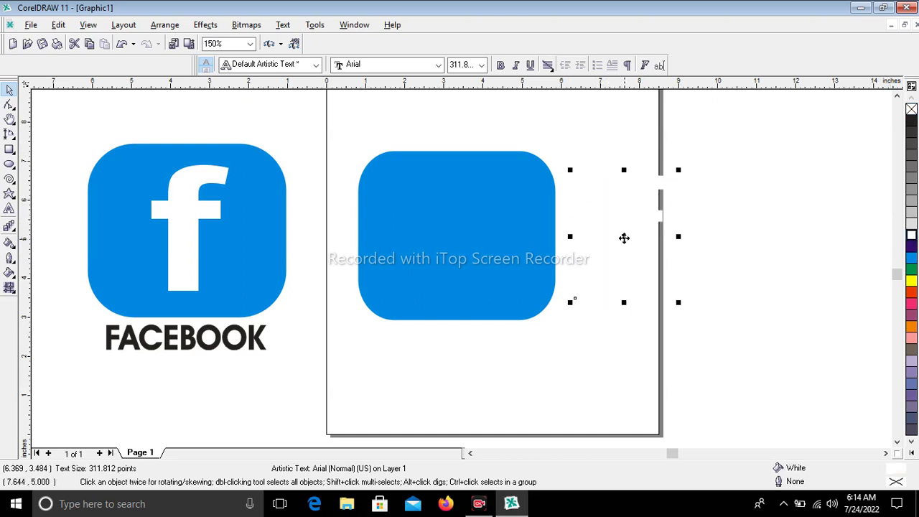
mouse_move(624, 236)
left_mouse_down()
mouse_move(450, 236)
mouse_move(465, 236)
left_mouse_up()
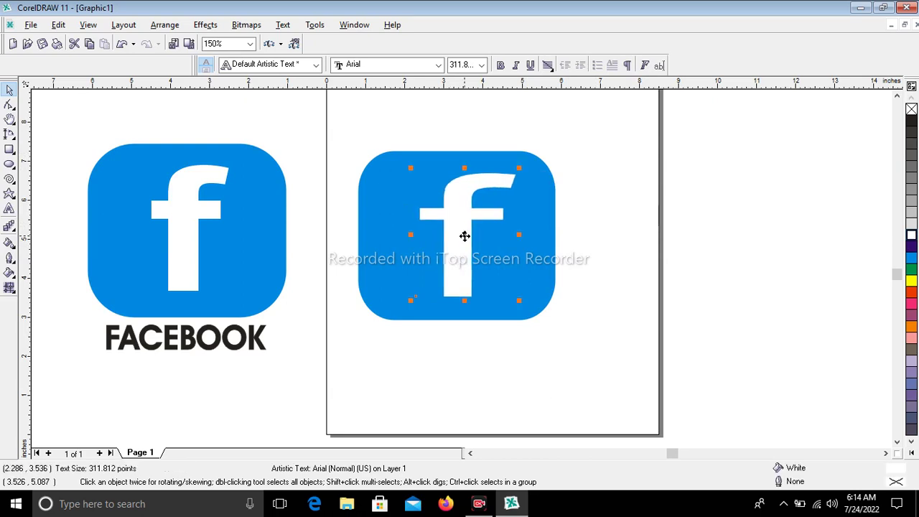
Shift the blue rectangle slightly right and narrow the white f.
left_click(520, 234)
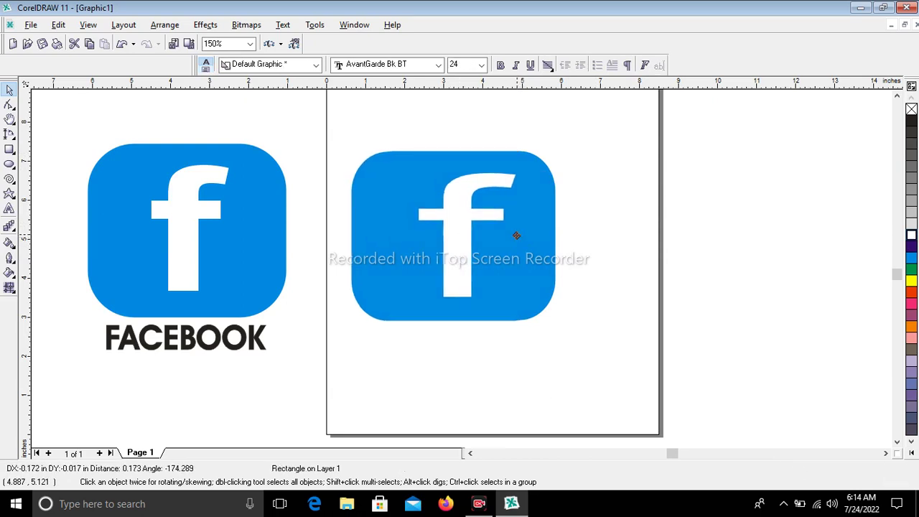
left_click_drag(520, 234, 525, 239)
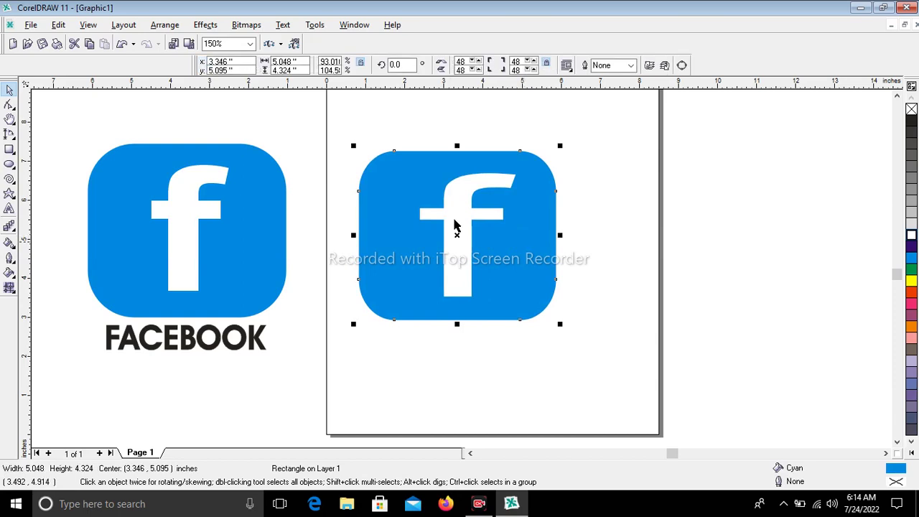
left_click(457, 211)
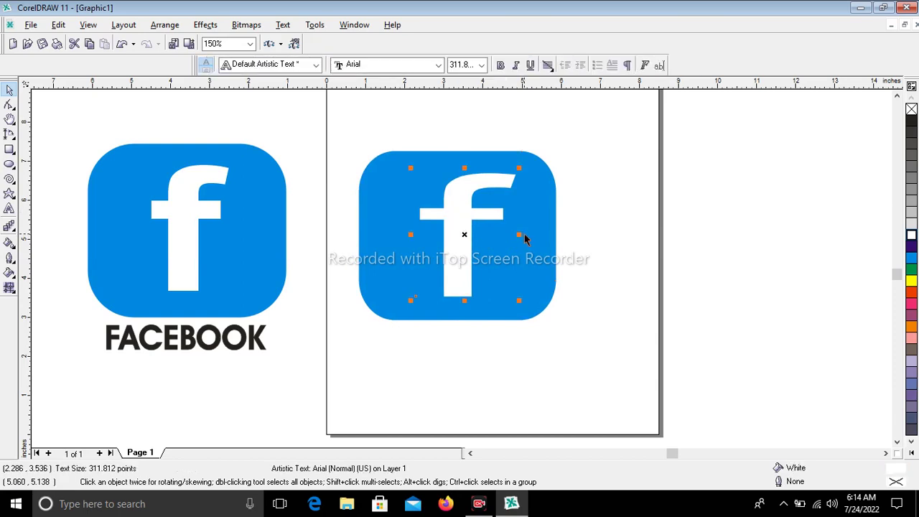
left_click_drag(520, 234, 510, 235)
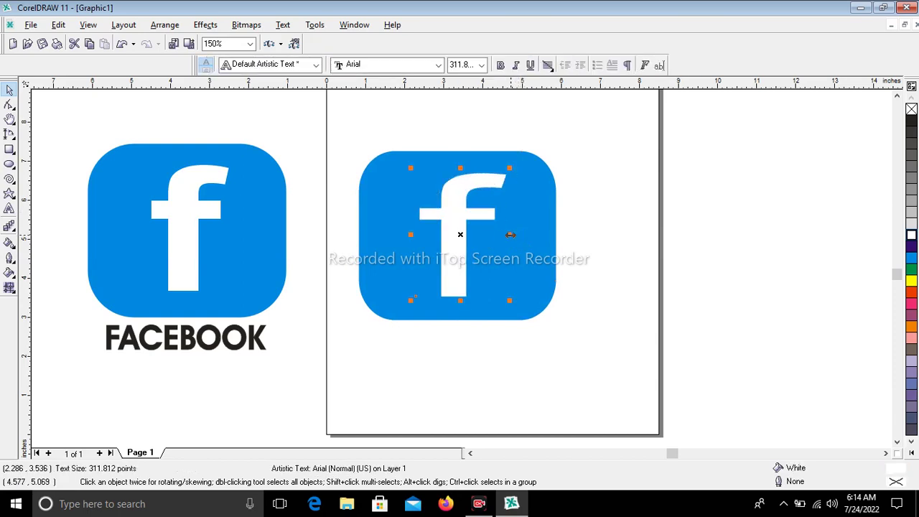
left_click(627, 249)
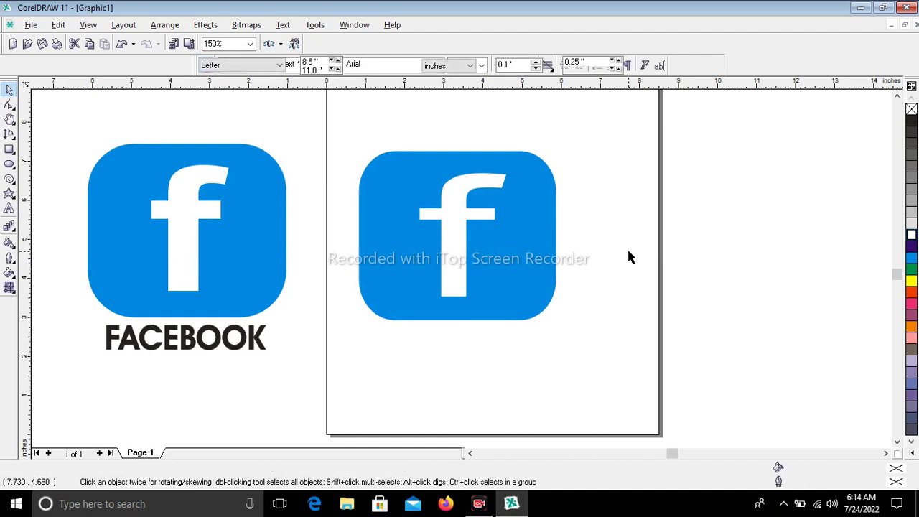
Make the f bold, narrow it, and nudge it right and up.
left_click(456, 255)
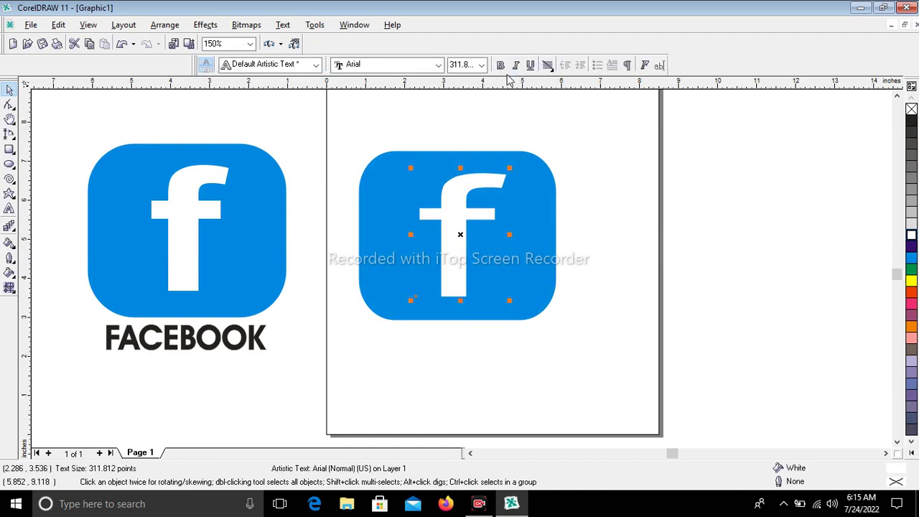
left_click(500, 65)
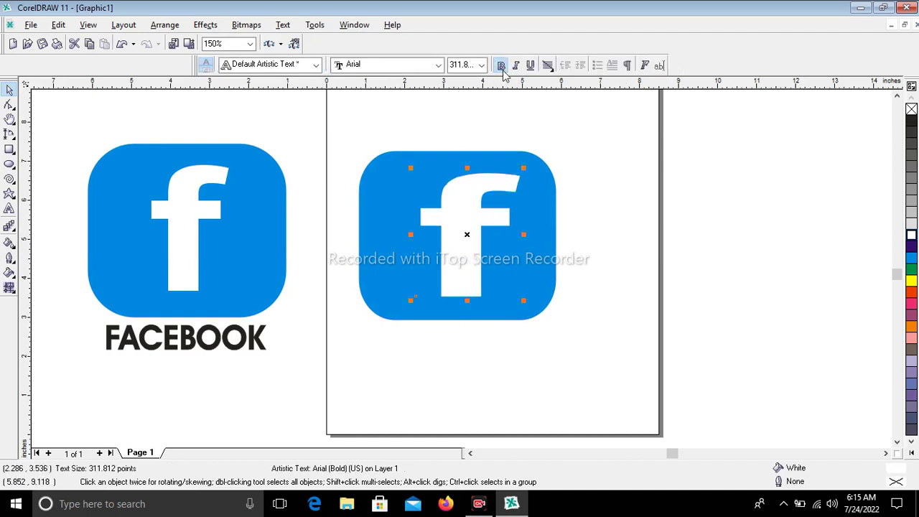
left_click(628, 199)
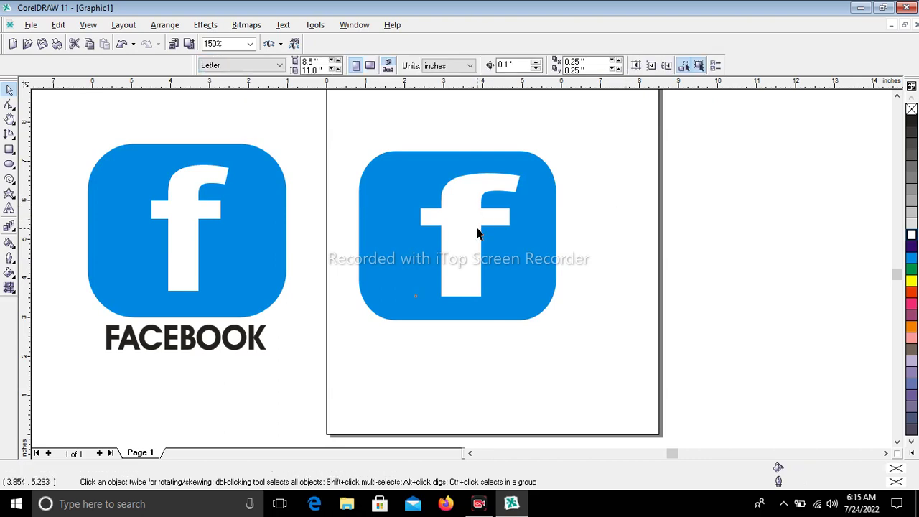
left_click(478, 232)
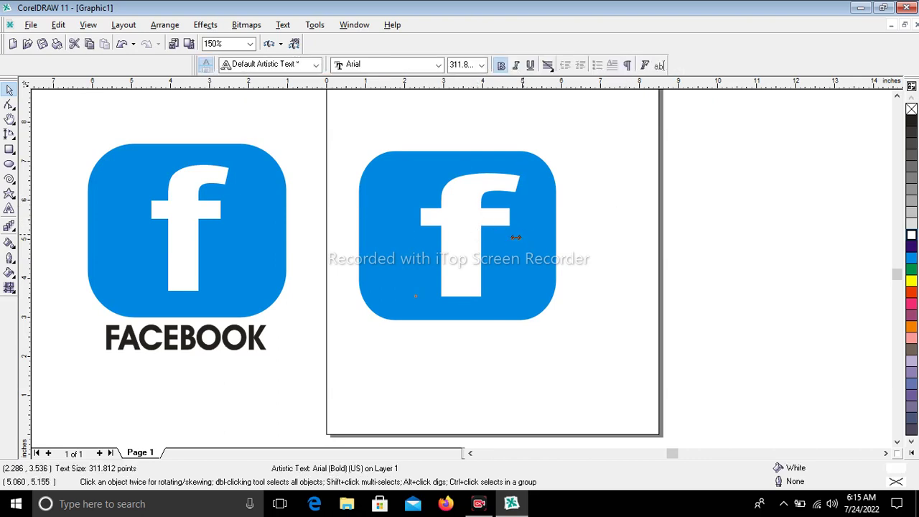
left_click_drag(516, 237, 509, 235)
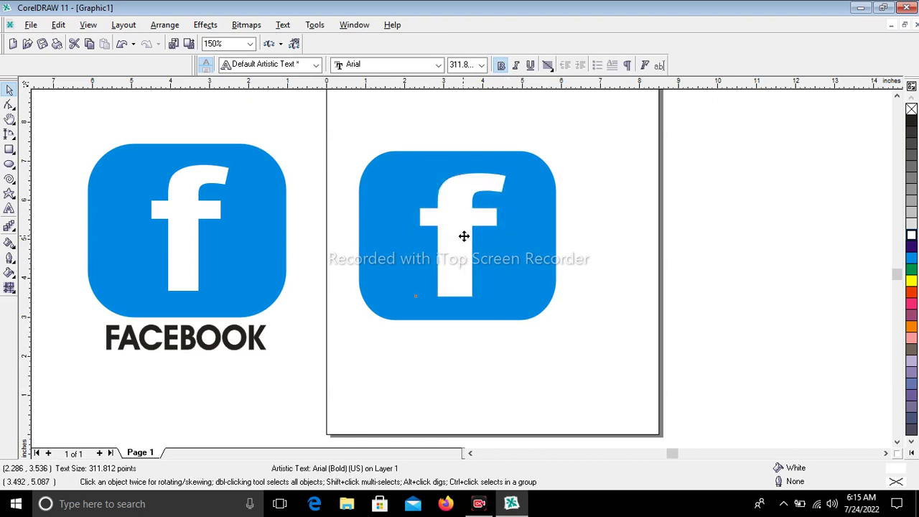
left_click_drag(465, 236, 474, 231)
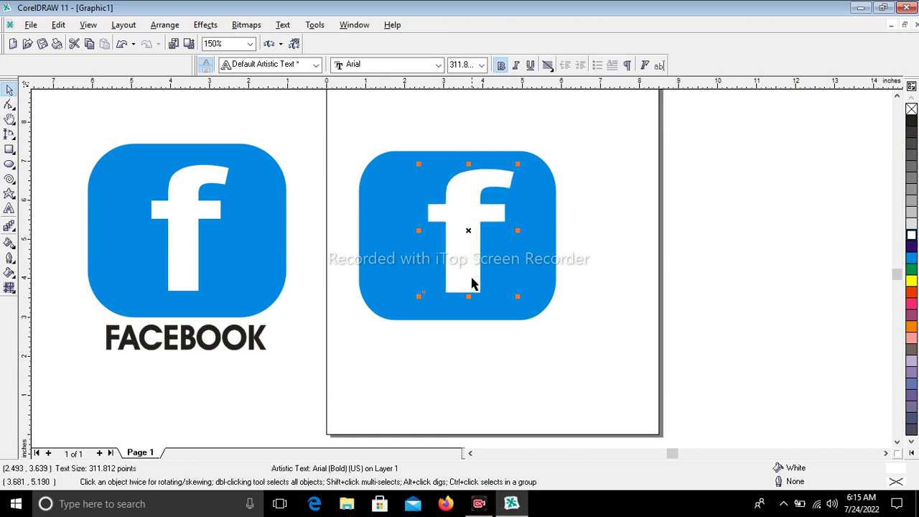
left_click(461, 360)
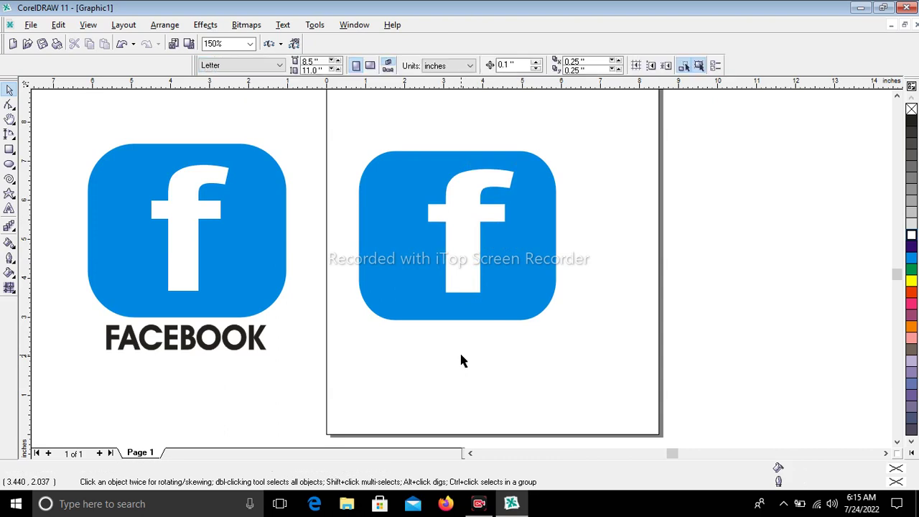
Nudge the f left and down and narrow it a little more.
left_click(466, 253)
left_click_drag(467, 232, 460, 234)
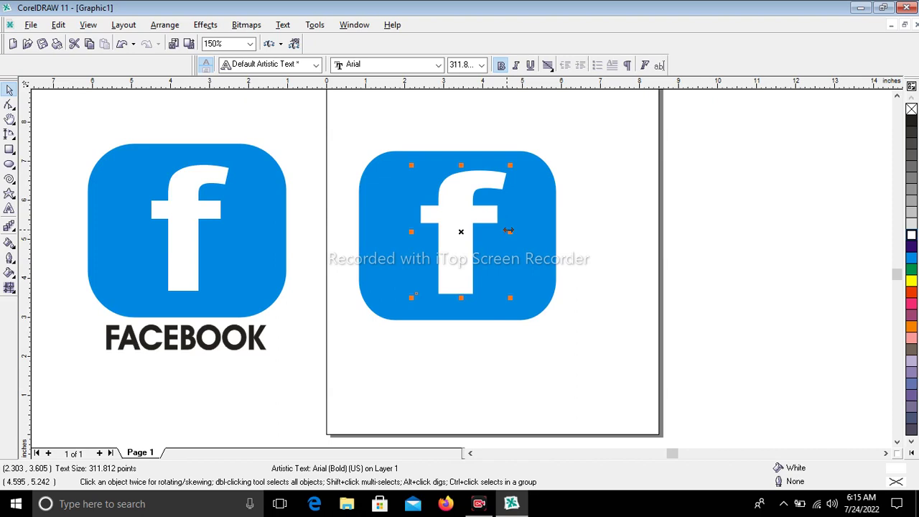
left_click_drag(513, 231, 465, 231)
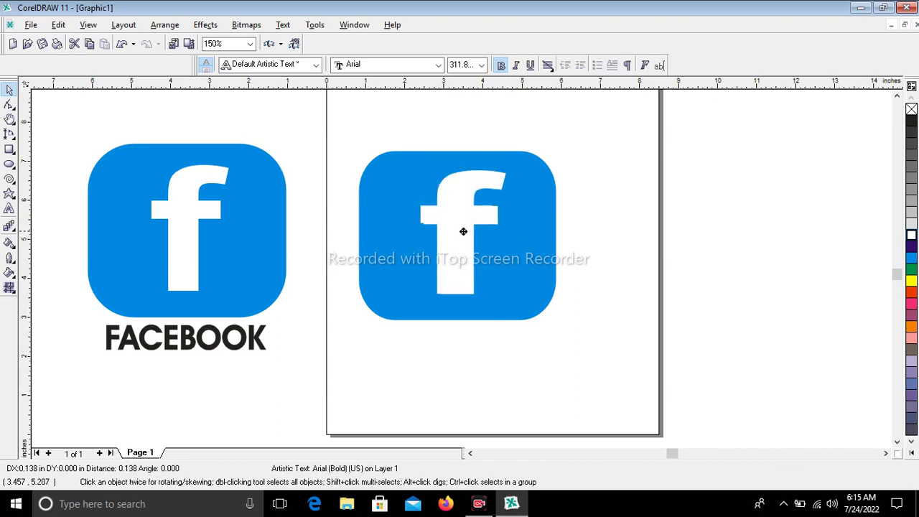
left_click(461, 343)
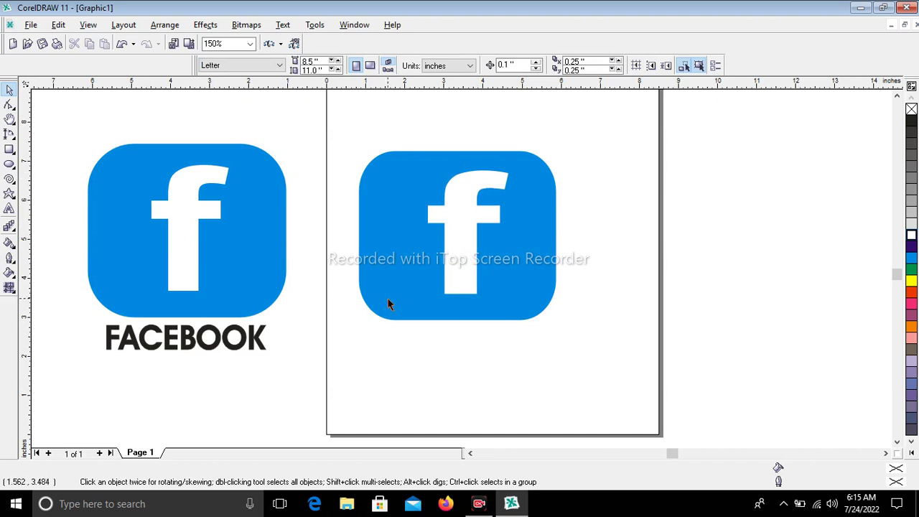
Narrow the blue rectangle by pulling its left edge inward.
left_click(384, 247)
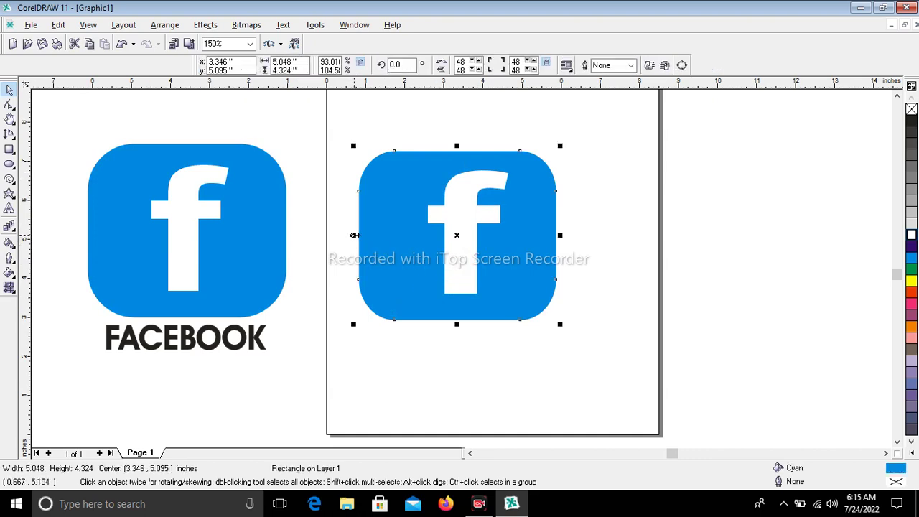
left_click_drag(354, 235, 361, 235)
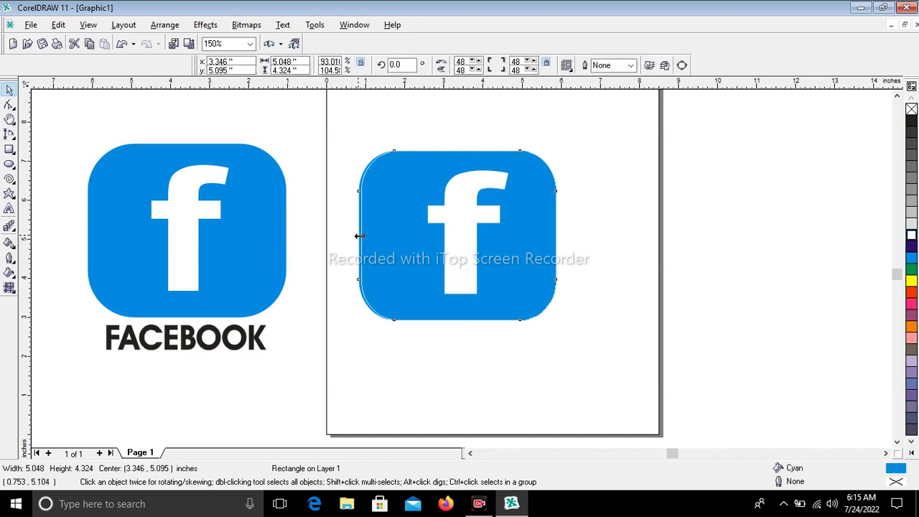
left_click(455, 393)
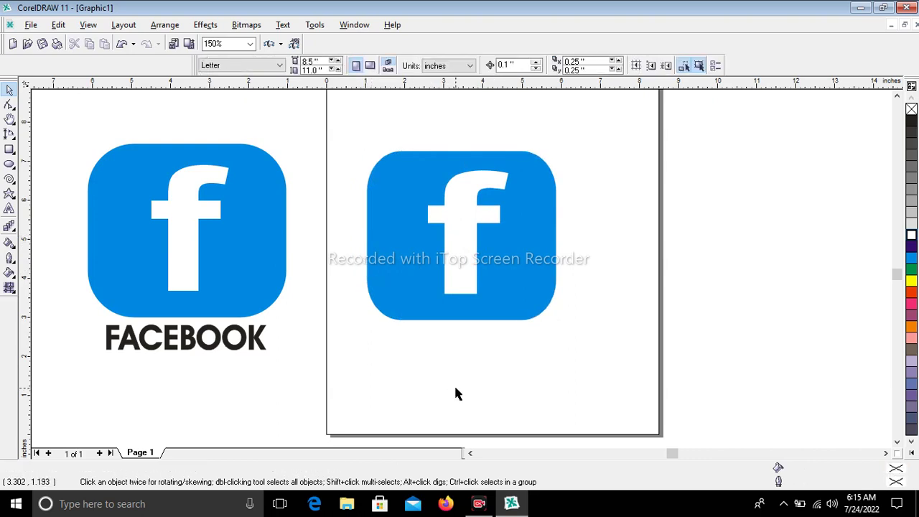
Add the FACEBOOK caption below the icon and adjust its outline with the black and X swatches.
left_click(7, 210)
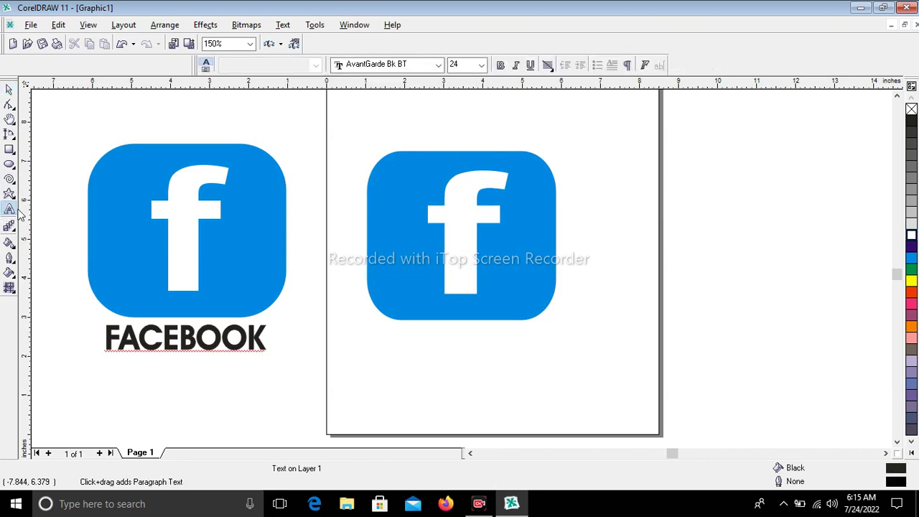
left_click(427, 352)
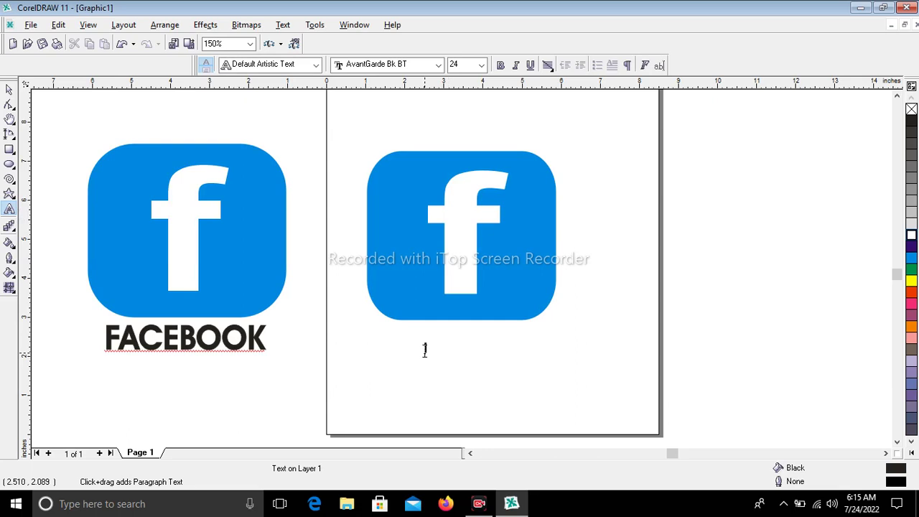
left_click(425, 351)
type("FACEBOOK")
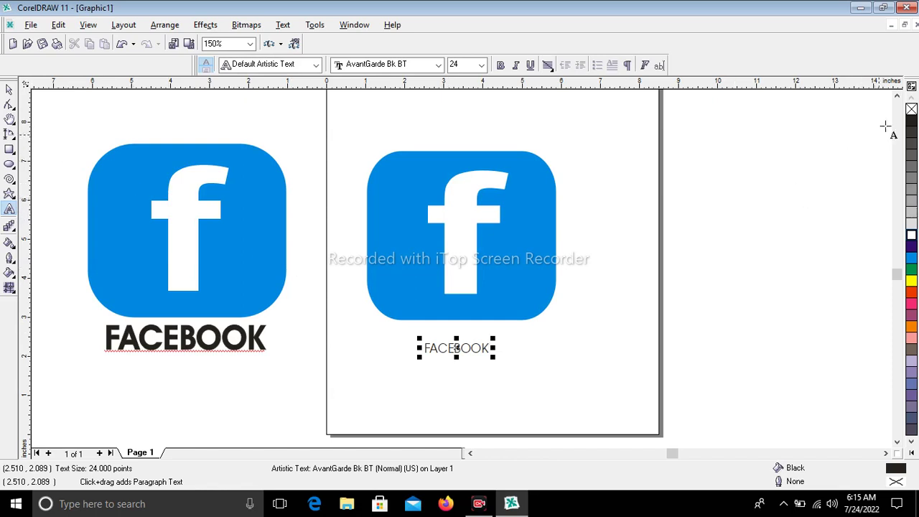
right_click(909, 127)
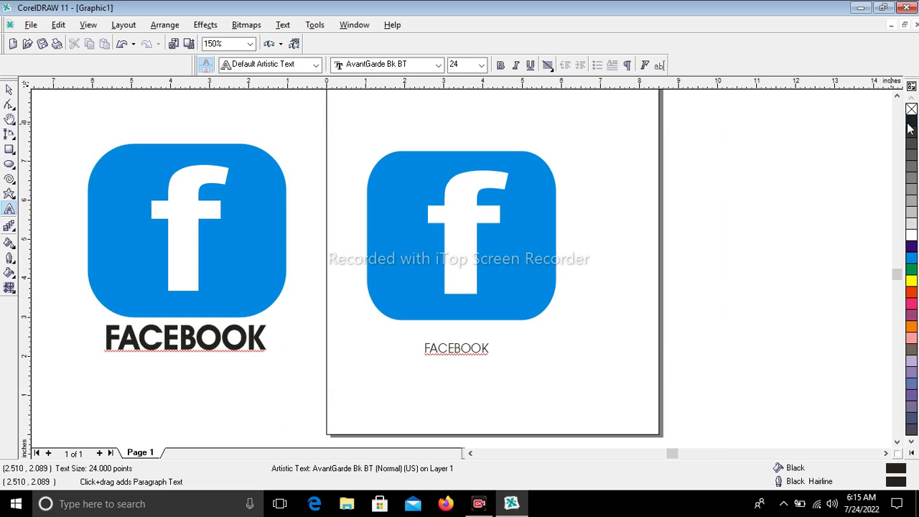
left_click(10, 86)
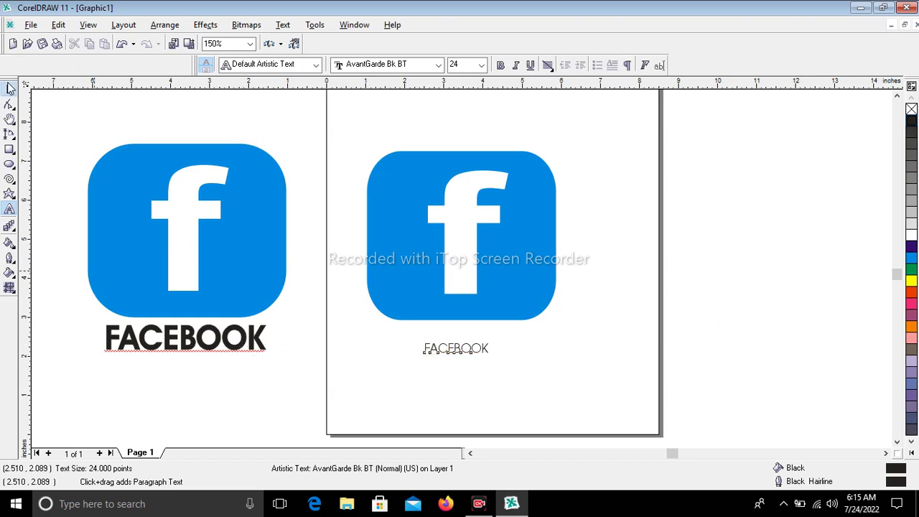
right_click(912, 110)
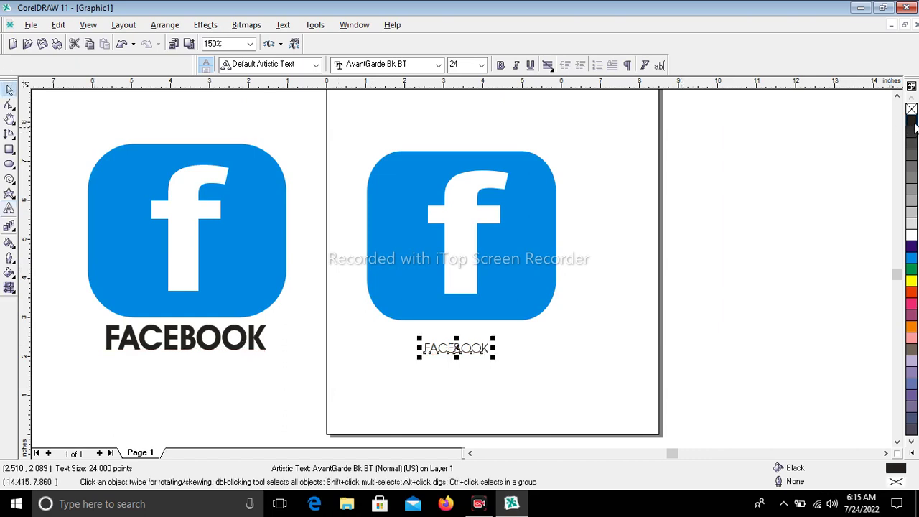
Bold the FACEBOOK caption, enlarge it to about 72 pt, and centre it under the icon.
left_click(501, 65)
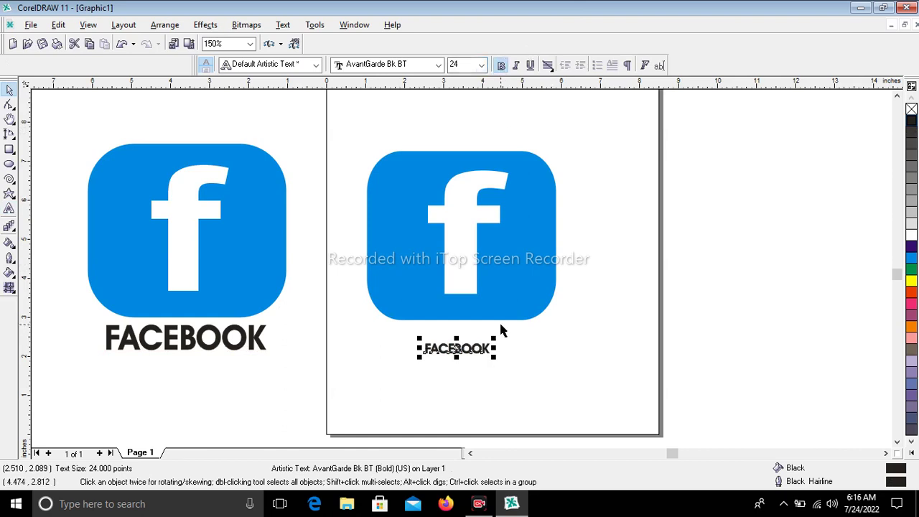
left_click_drag(495, 349, 619, 350)
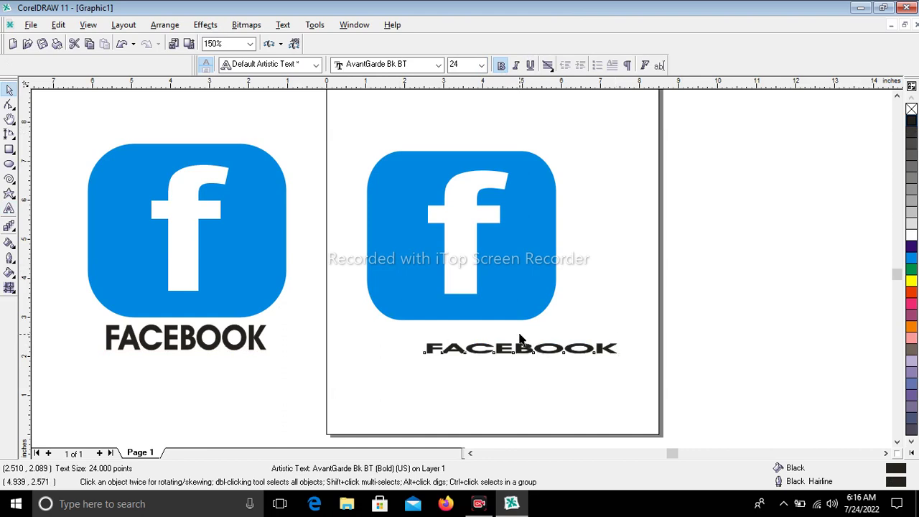
left_click(521, 340)
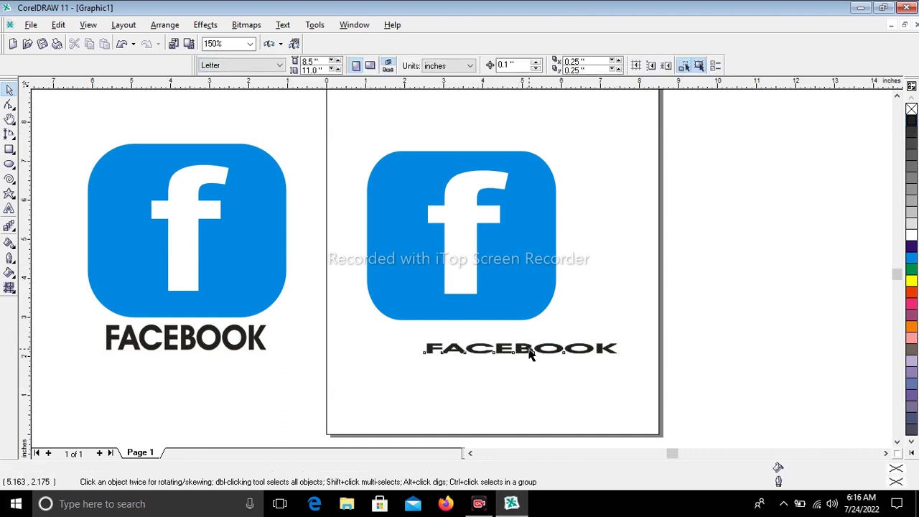
left_click(530, 353)
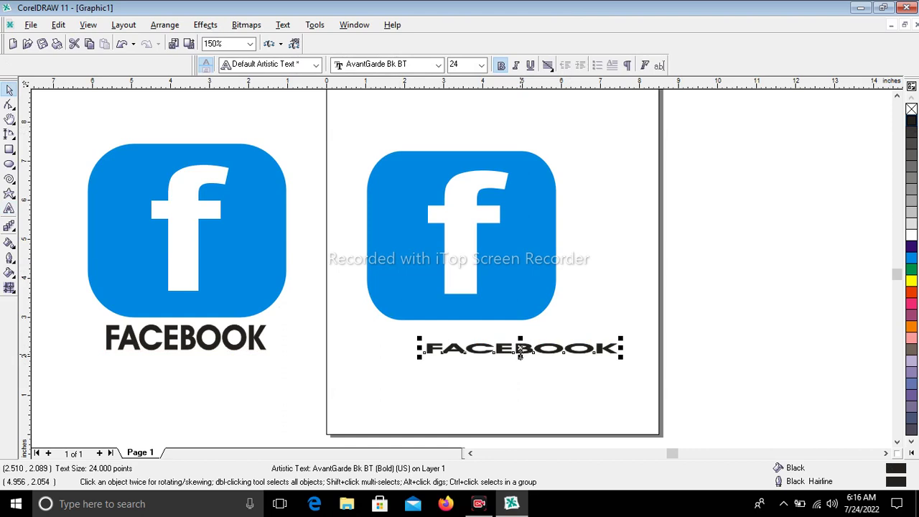
left_click_drag(520, 357, 517, 376)
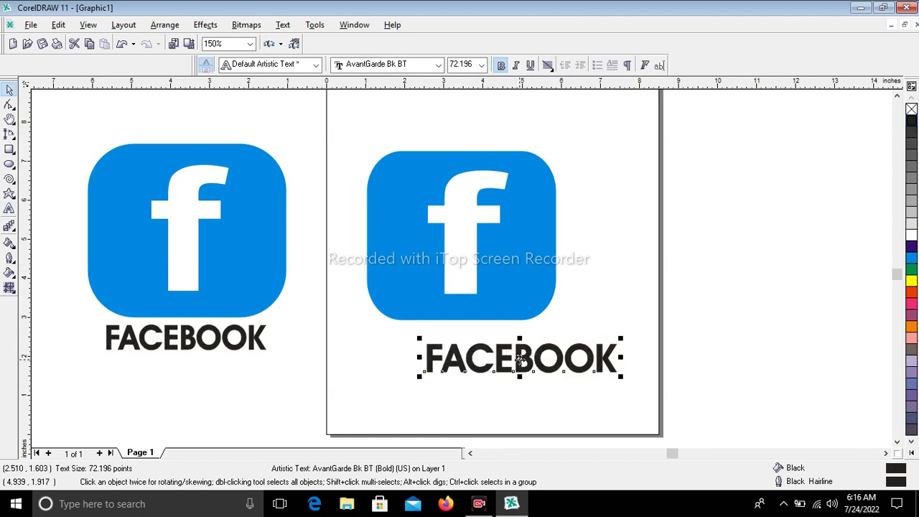
left_click_drag(520, 357, 468, 338)
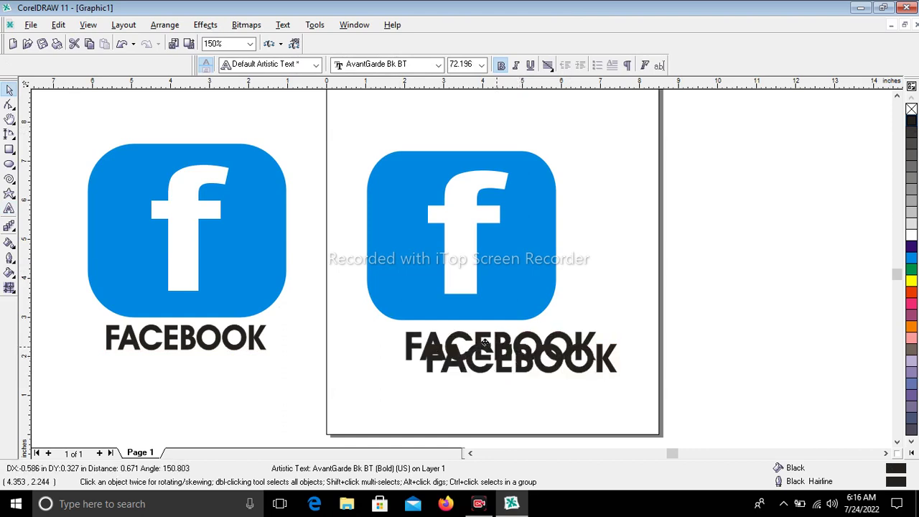
left_click(617, 299)
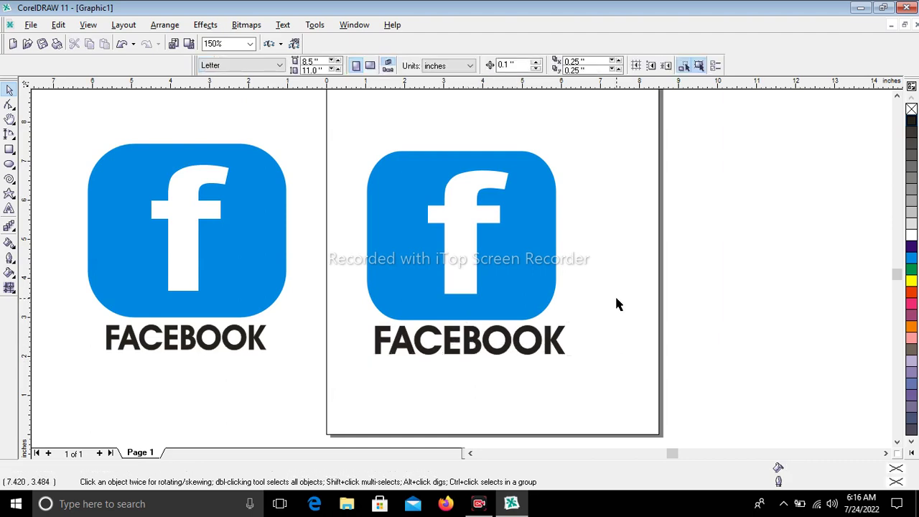